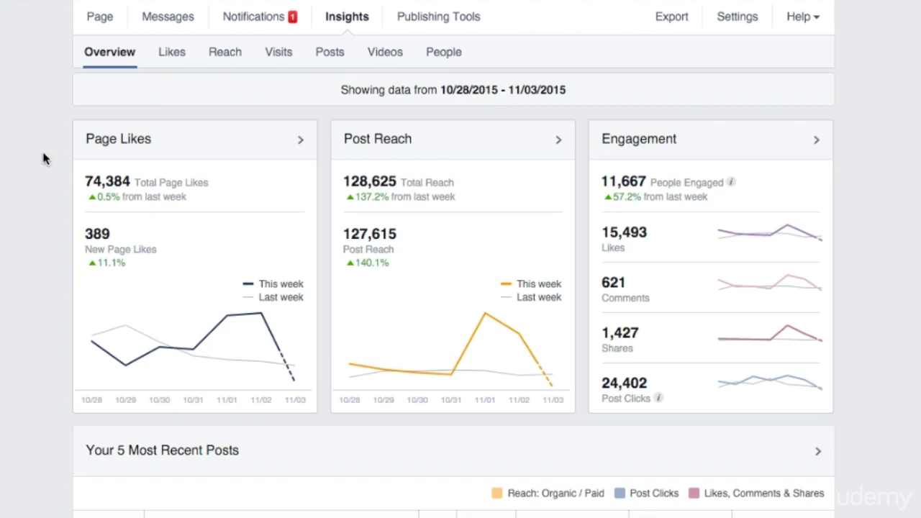
Step: Scroll through the current Insights page, then bring up the page Likes statistics
{"action": "scroll", "coordinate": [43, 158], "scroll_direction": "down", "scroll_amount": 10}
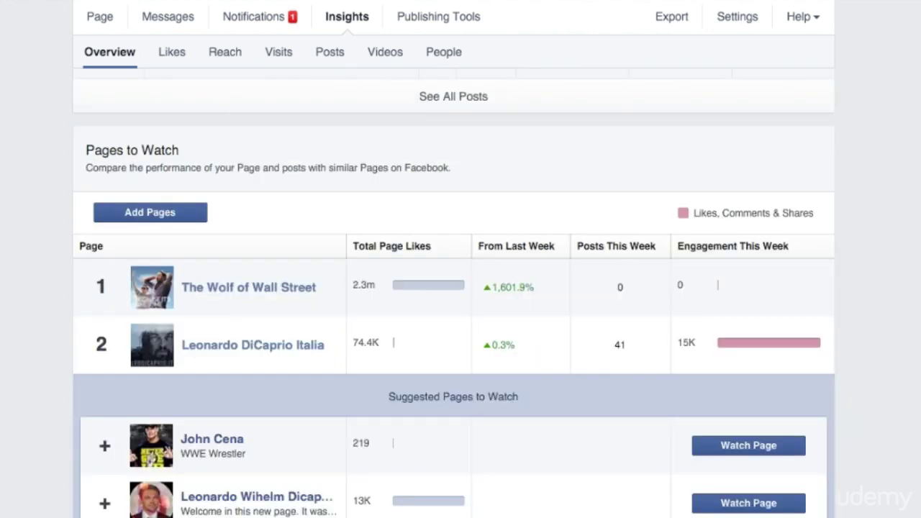
{"action": "scroll", "coordinate": [453, 293], "scroll_direction": "down", "scroll_amount": 4}
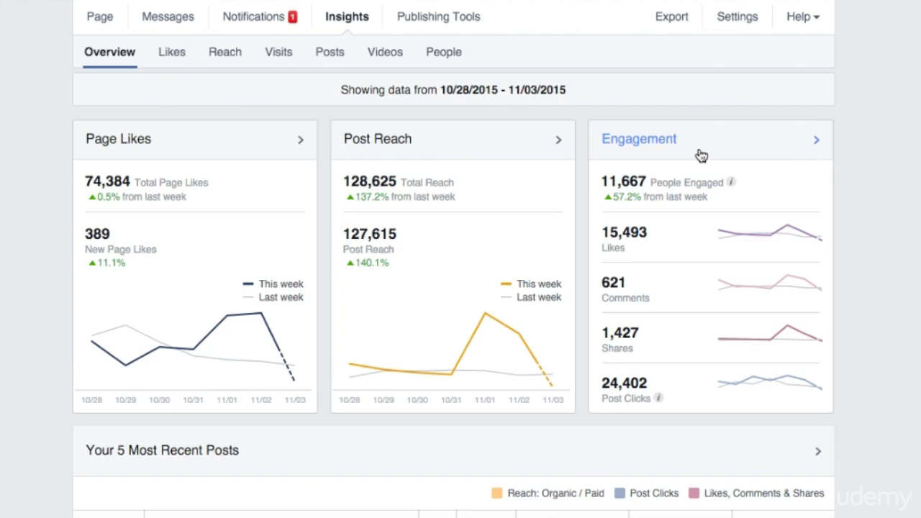
{"action": "scroll", "coordinate": [701, 155], "scroll_direction": "down", "scroll_amount": 5}
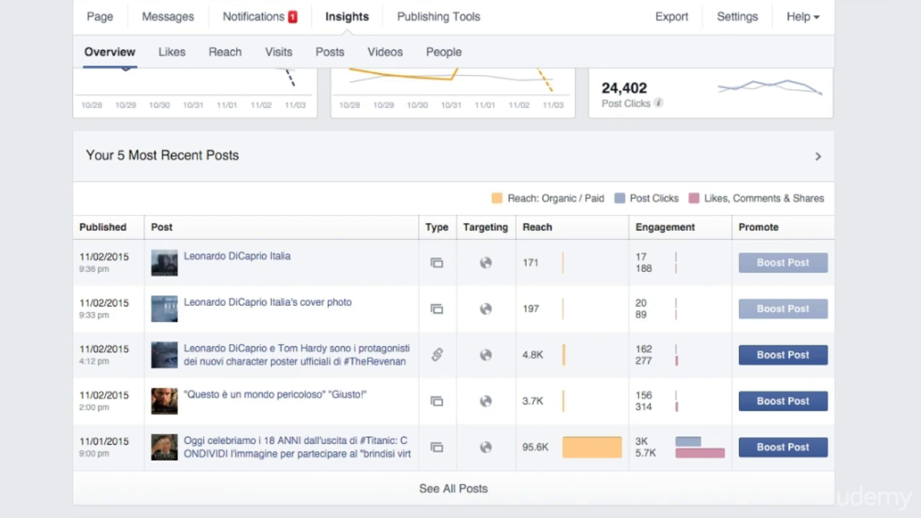
{"action": "scroll", "coordinate": [453, 288], "scroll_direction": "down", "scroll_amount": 5}
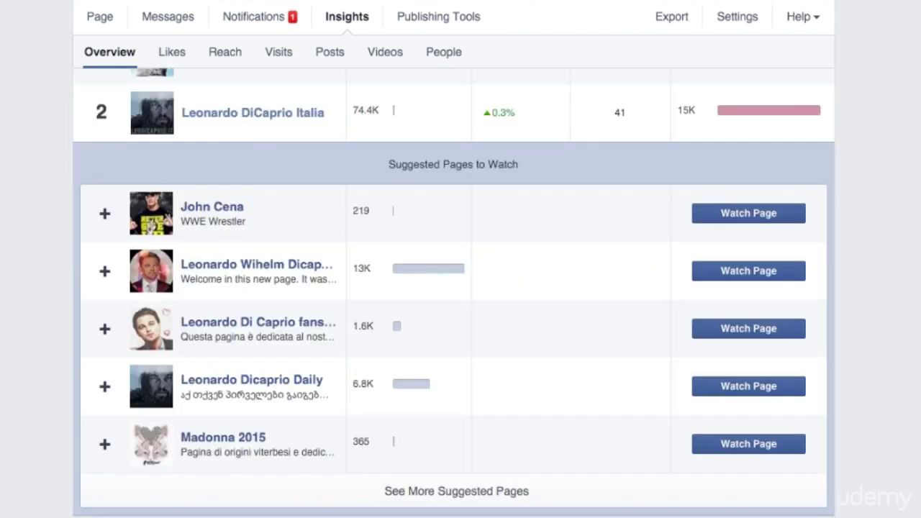
{"action": "scroll", "coordinate": [454, 288], "scroll_direction": "up", "scroll_amount": 15}
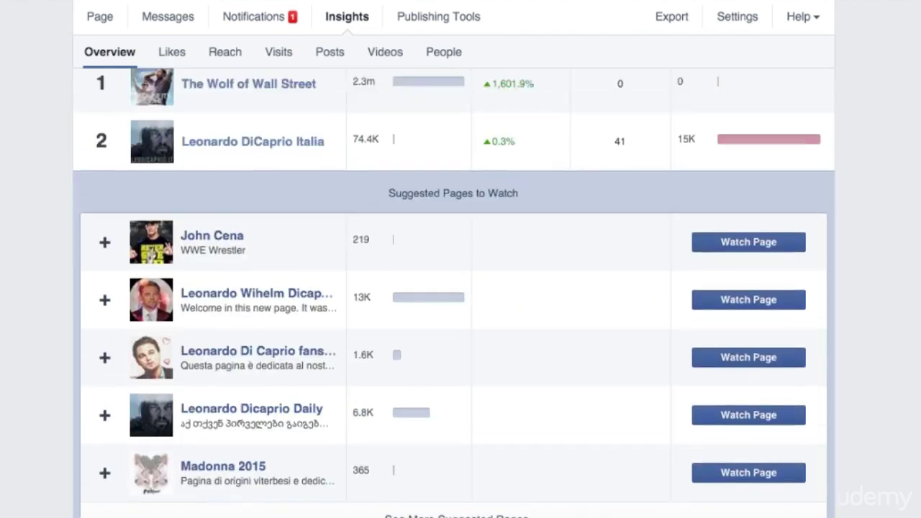
{"action": "scroll", "coordinate": [898, 251], "scroll_direction": "down", "scroll_amount": 1}
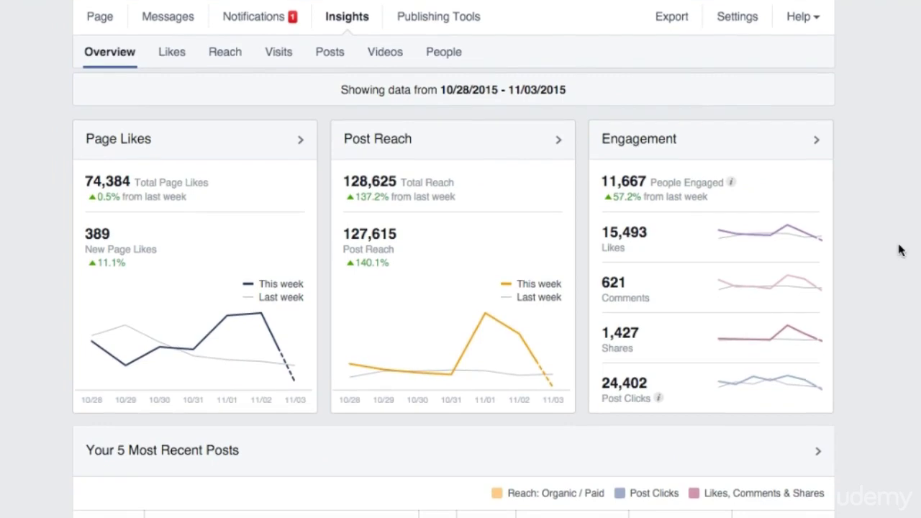
{"action": "left_click", "coordinate": [178, 58]}
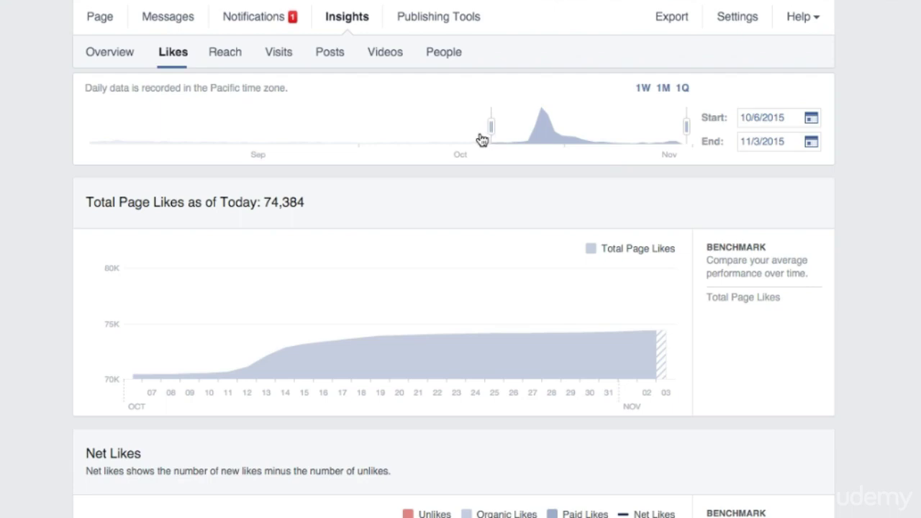
Step: Extend the date range back to 9/15/2015 and review the Net Likes and Where Your Page Likes Happened charts
{"action": "left_click_drag", "start_coordinate": [492, 130], "coordinate": [355, 133]}
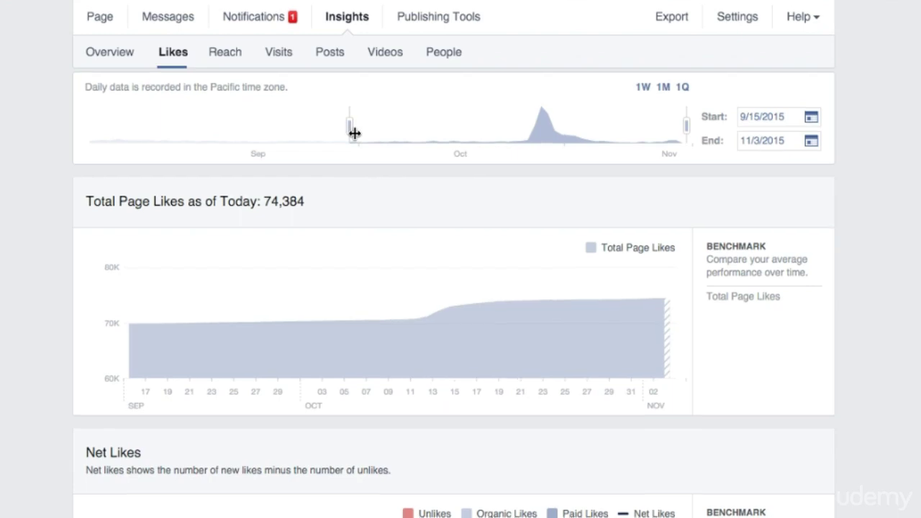
{"action": "scroll", "coordinate": [353, 131], "scroll_direction": "down", "scroll_amount": 5}
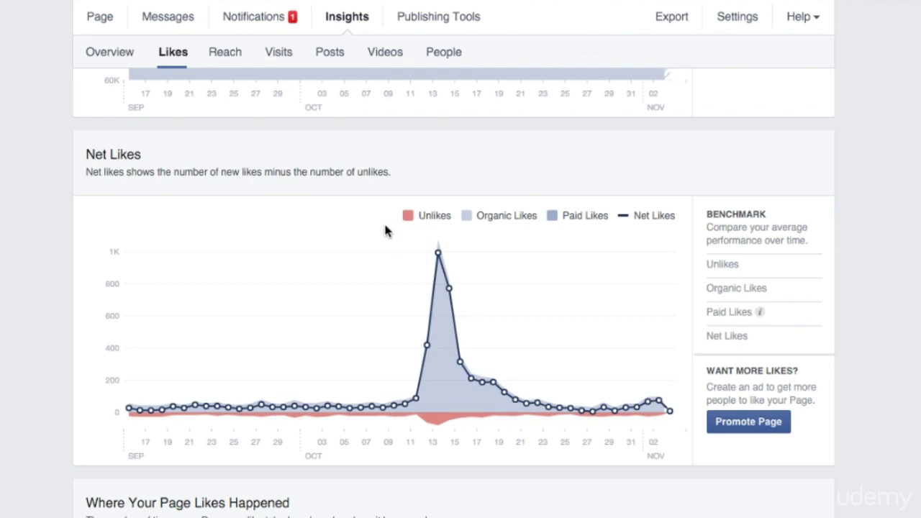
{"action": "scroll", "coordinate": [334, 230], "scroll_direction": "down", "scroll_amount": 5}
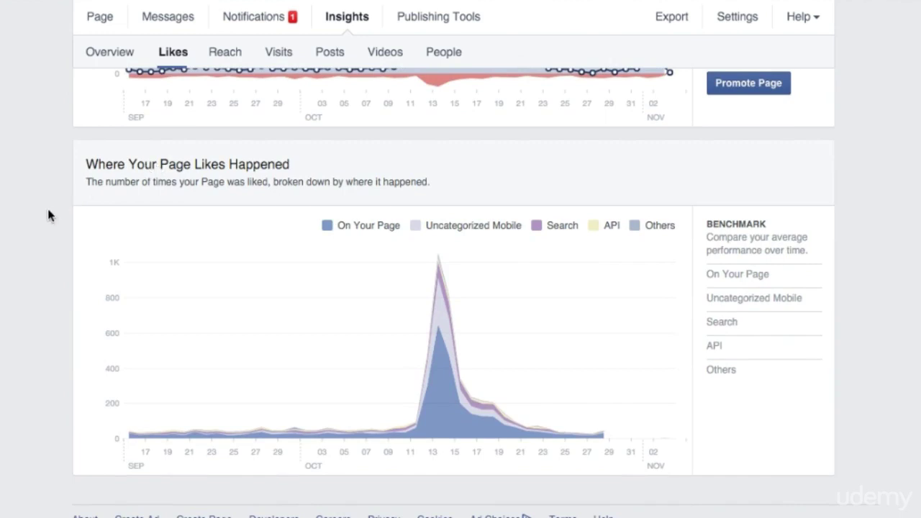
Step: Show the Reach tab's full Post Reach chart of organic and paid reach for 9/15–11/3/2015
{"action": "left_click", "coordinate": [231, 53]}
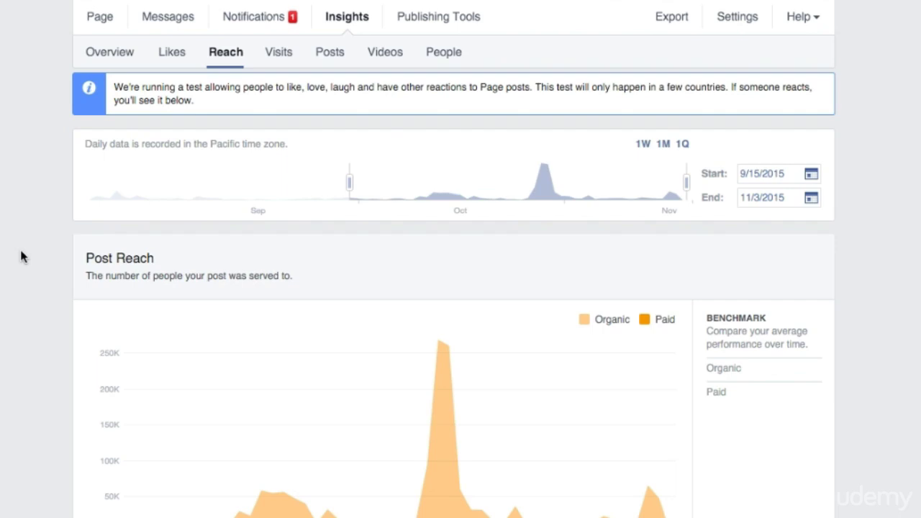
{"action": "scroll", "coordinate": [21, 257], "scroll_direction": "down", "scroll_amount": 1}
{"action": "scroll", "coordinate": [21, 257], "scroll_direction": "down", "scroll_amount": 2}
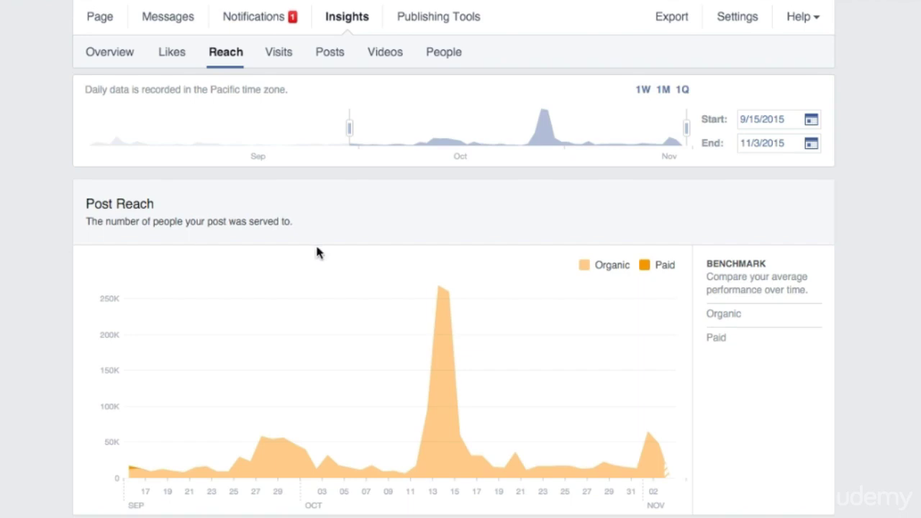
{"action": "left_click", "coordinate": [442, 294]}
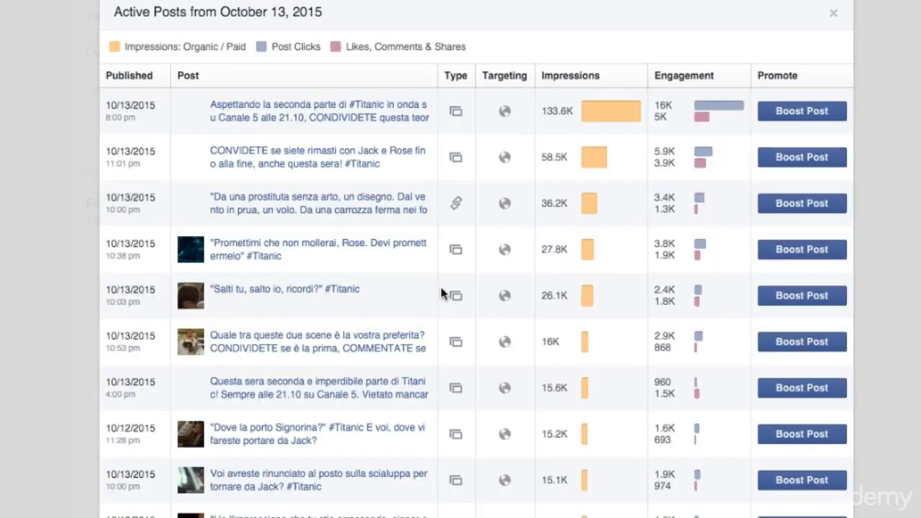
{"action": "left_click", "coordinate": [836, 16]}
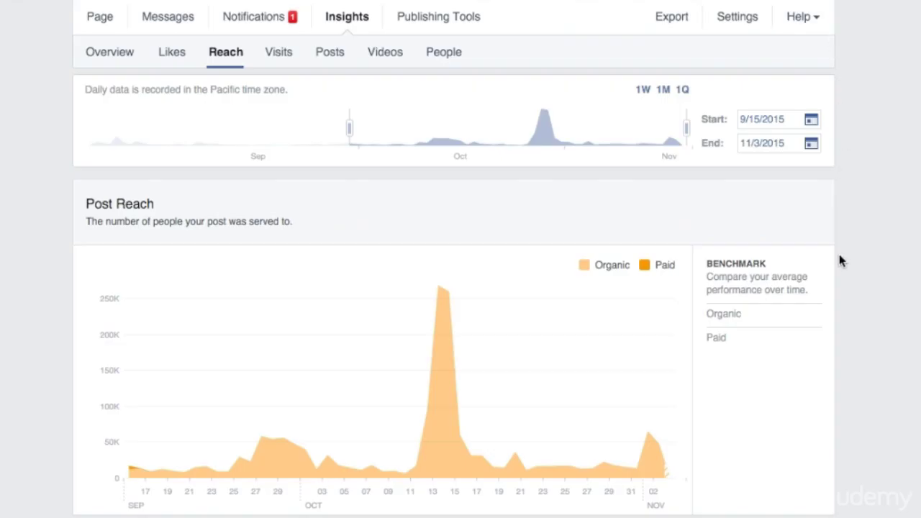
{"action": "scroll", "coordinate": [839, 260], "scroll_direction": "down", "scroll_amount": 5}
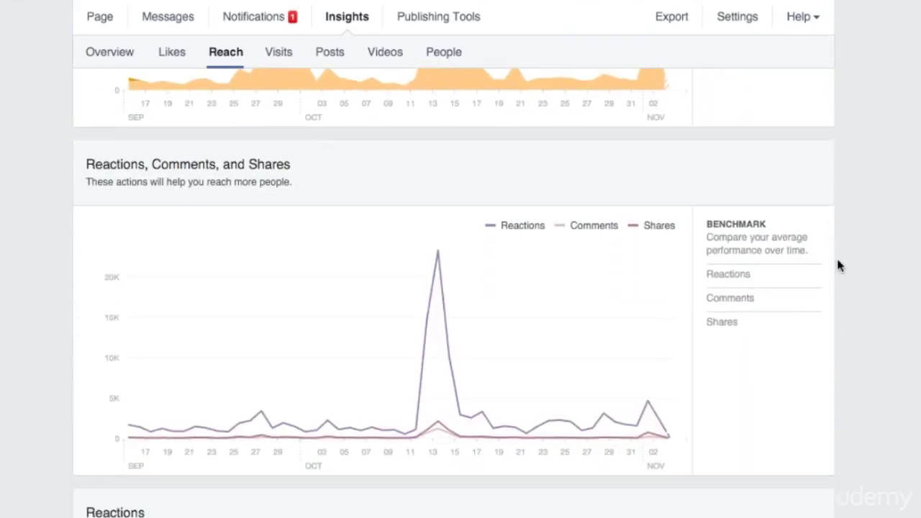
{"action": "scroll", "coordinate": [838, 266], "scroll_direction": "down", "scroll_amount": 1}
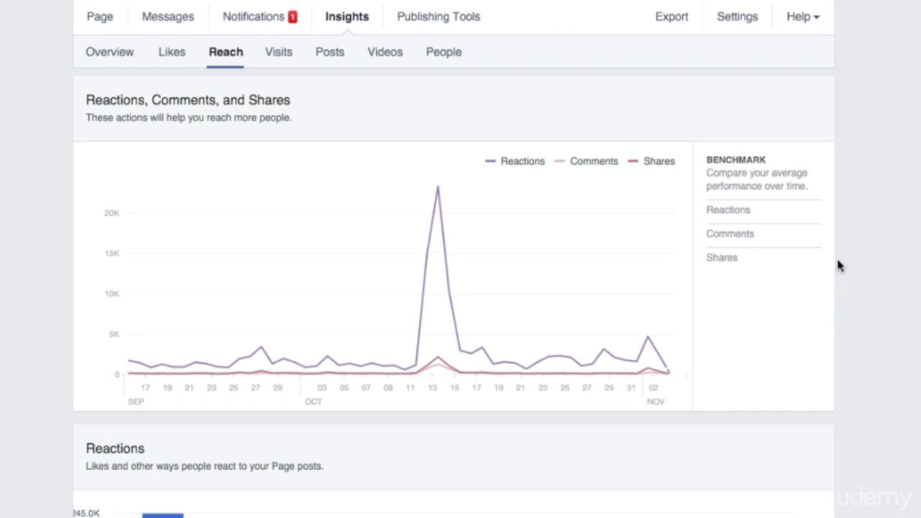
{"action": "left_click", "coordinate": [439, 193]}
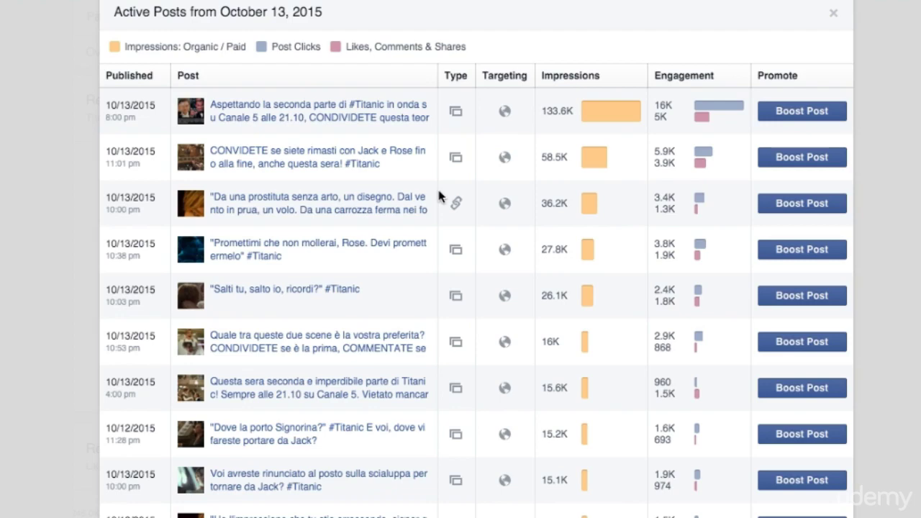
{"action": "left_click", "coordinate": [833, 13]}
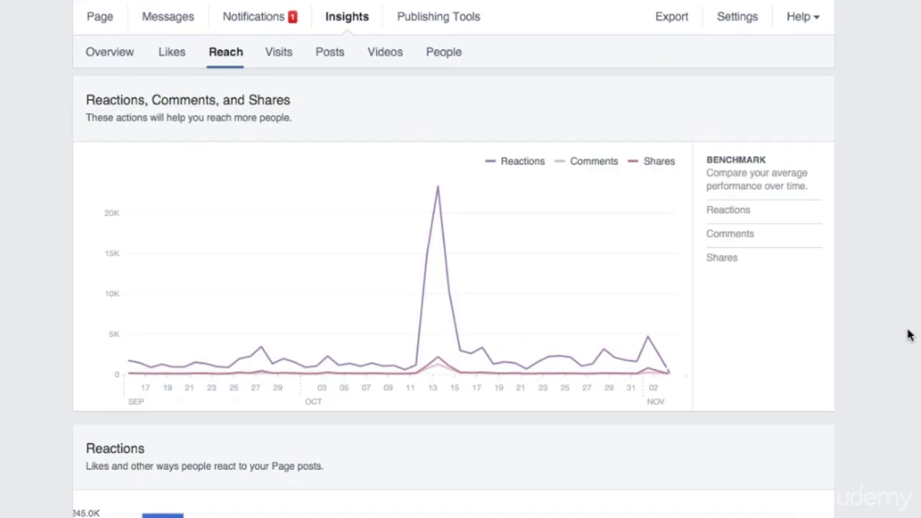
{"action": "scroll", "coordinate": [908, 335], "scroll_direction": "down", "scroll_amount": 5}
{"action": "scroll", "coordinate": [908, 335], "scroll_direction": "up", "scroll_amount": 10}
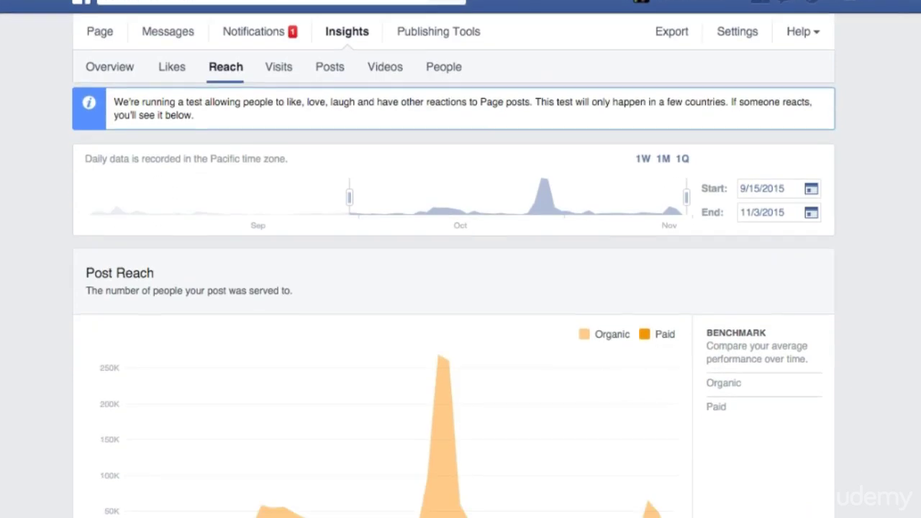
{"action": "scroll", "coordinate": [460, 259], "scroll_direction": "down", "scroll_amount": 1}
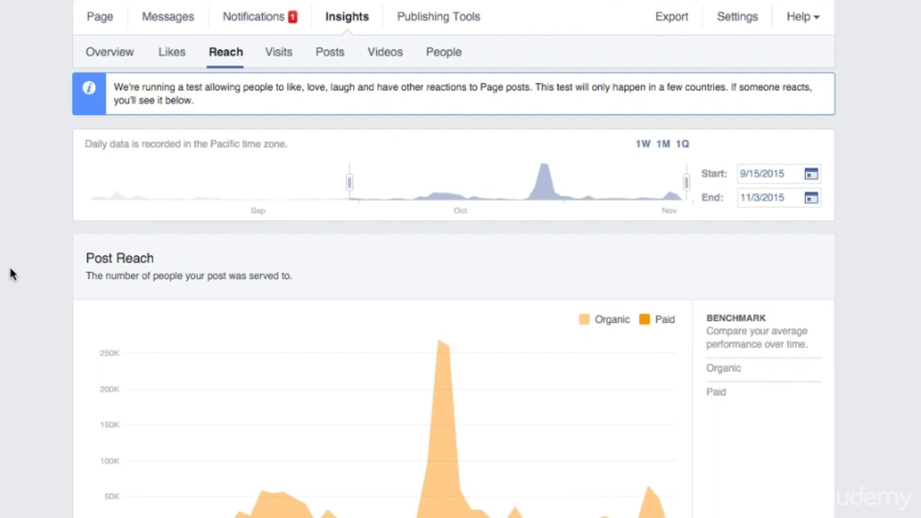
{"action": "scroll", "coordinate": [10, 273], "scroll_direction": "down", "scroll_amount": 15}
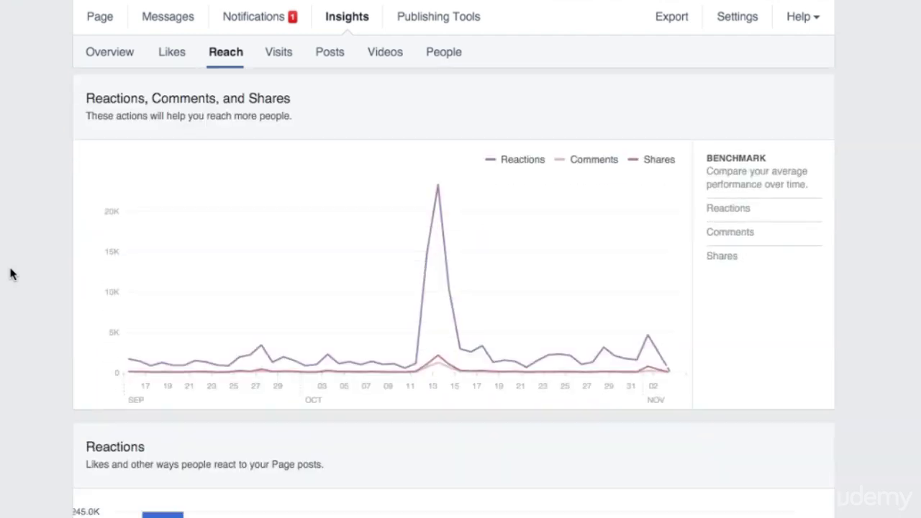
{"action": "scroll", "coordinate": [10, 274], "scroll_direction": "down", "scroll_amount": 1}
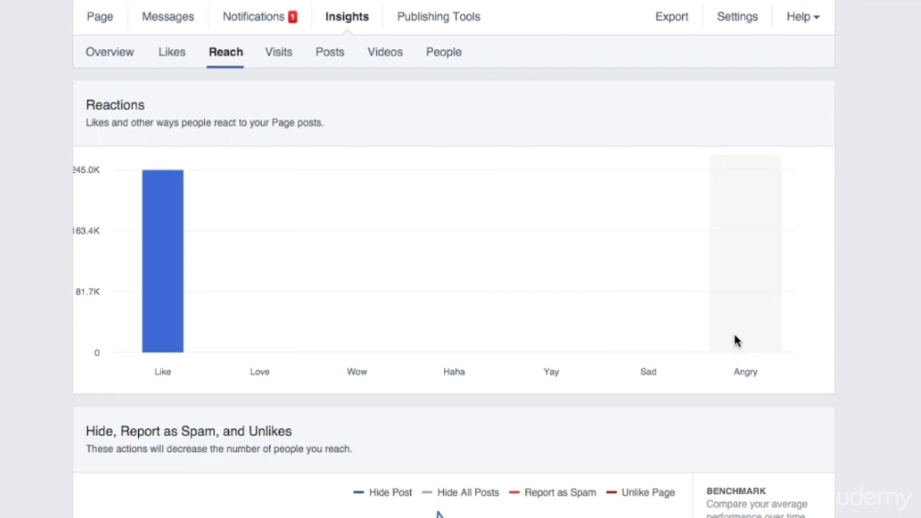
{"action": "scroll", "coordinate": [901, 316], "scroll_direction": "down", "scroll_amount": 4}
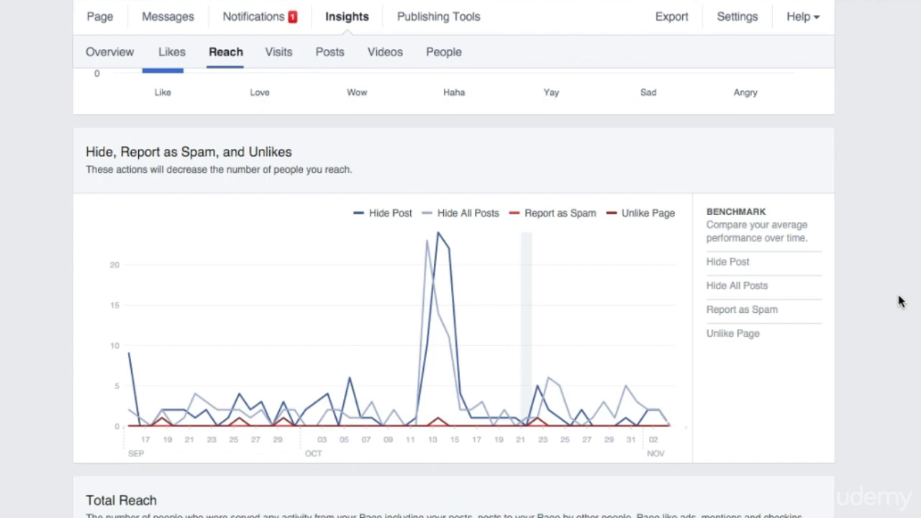
{"action": "scroll", "coordinate": [899, 300], "scroll_direction": "down", "scroll_amount": 5}
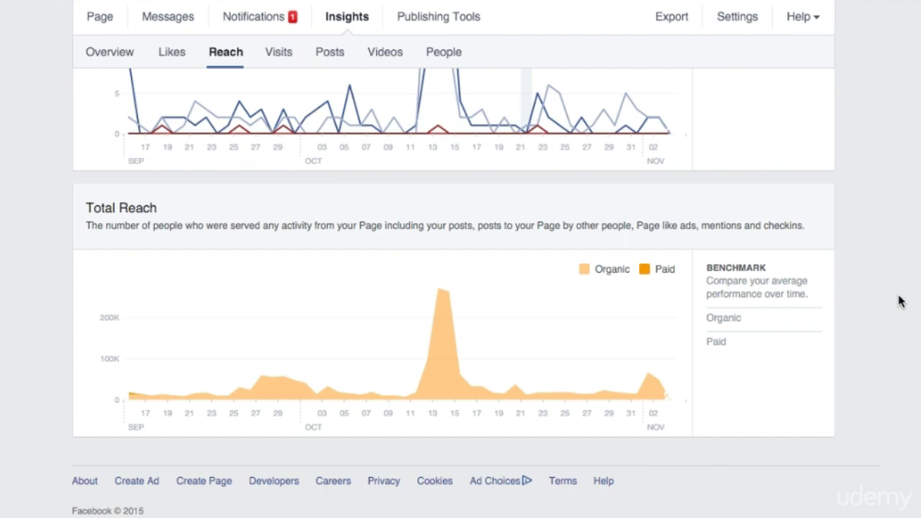
Step: Show the Visits tab and scroll down to the External Referrers chart led by google.it
{"action": "left_click", "coordinate": [282, 58]}
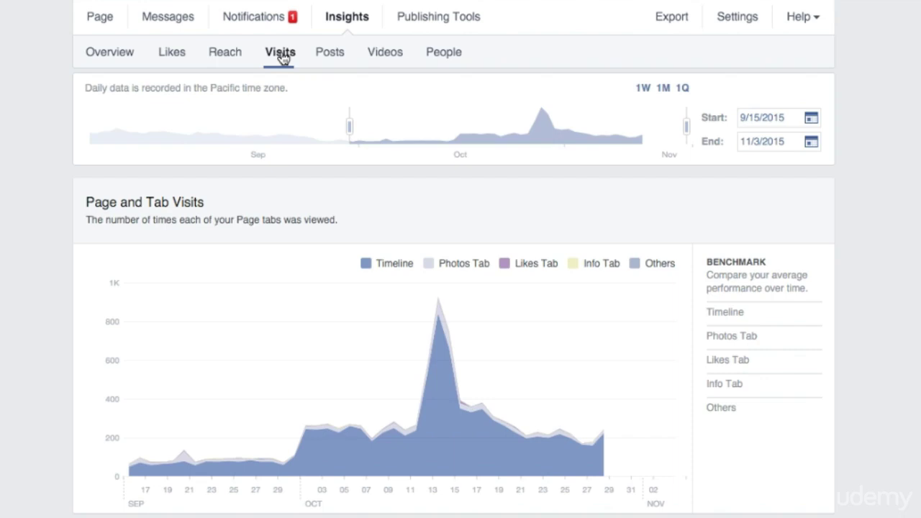
{"action": "scroll", "coordinate": [2, 345], "scroll_direction": "down", "scroll_amount": 4}
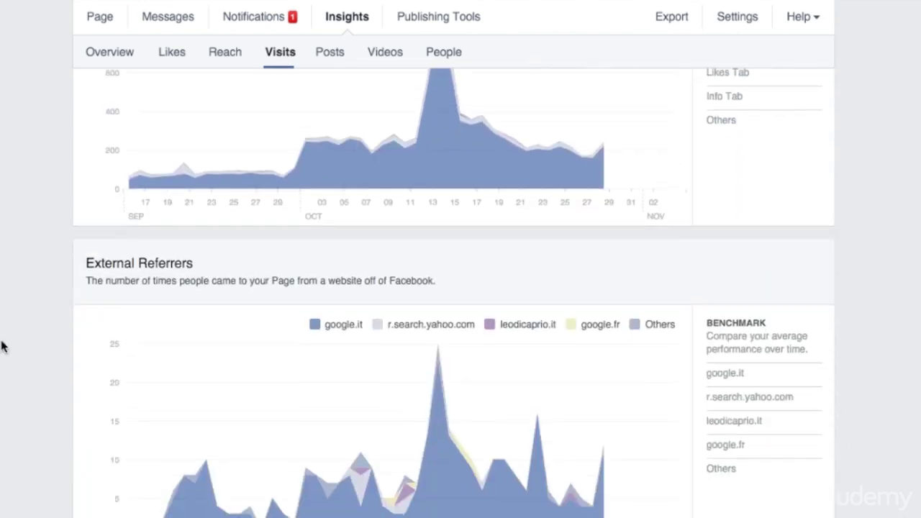
{"action": "scroll", "coordinate": [3, 346], "scroll_direction": "down", "scroll_amount": 1}
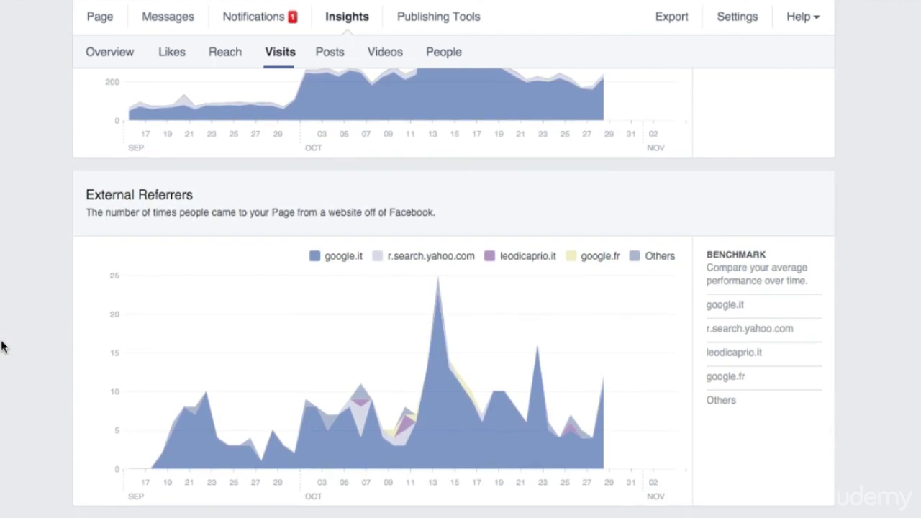
Step: Review the Posts tab's When Your Fans Are Online charts and All Posts Published table
{"action": "left_click", "coordinate": [326, 56]}
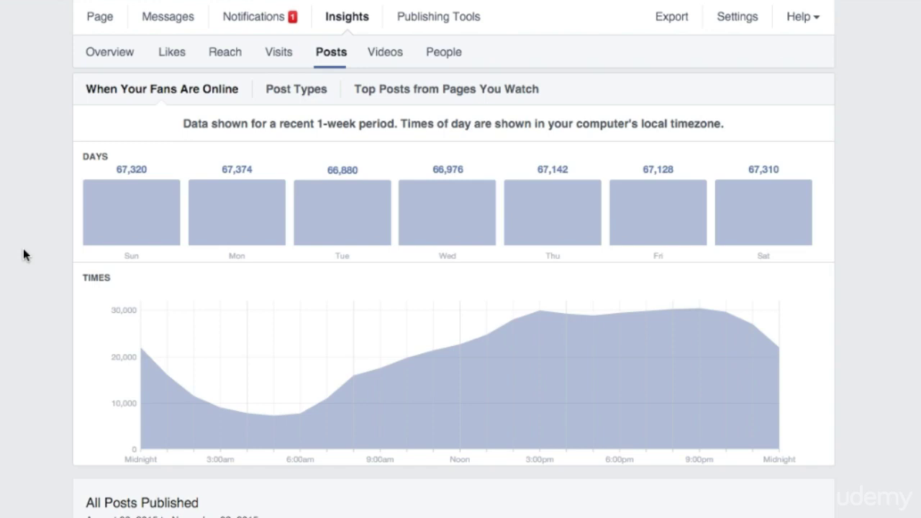
{"action": "scroll", "coordinate": [24, 249], "scroll_direction": "down", "scroll_amount": 5}
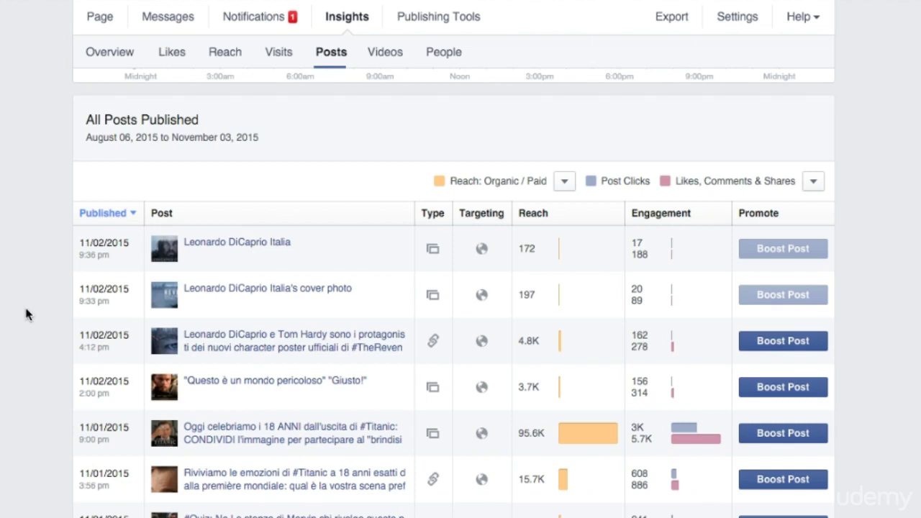
{"action": "scroll", "coordinate": [27, 314], "scroll_direction": "down", "scroll_amount": 1}
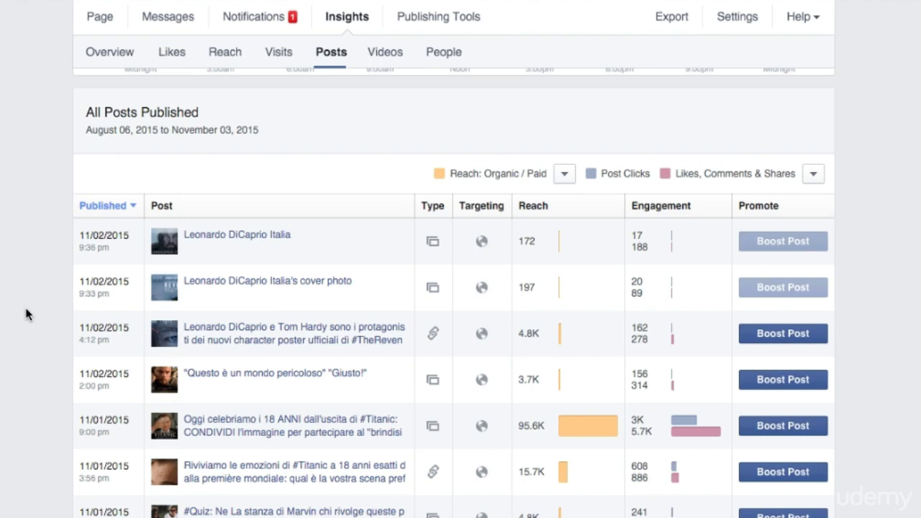
{"action": "scroll", "coordinate": [25, 314], "scroll_direction": "up", "scroll_amount": 5}
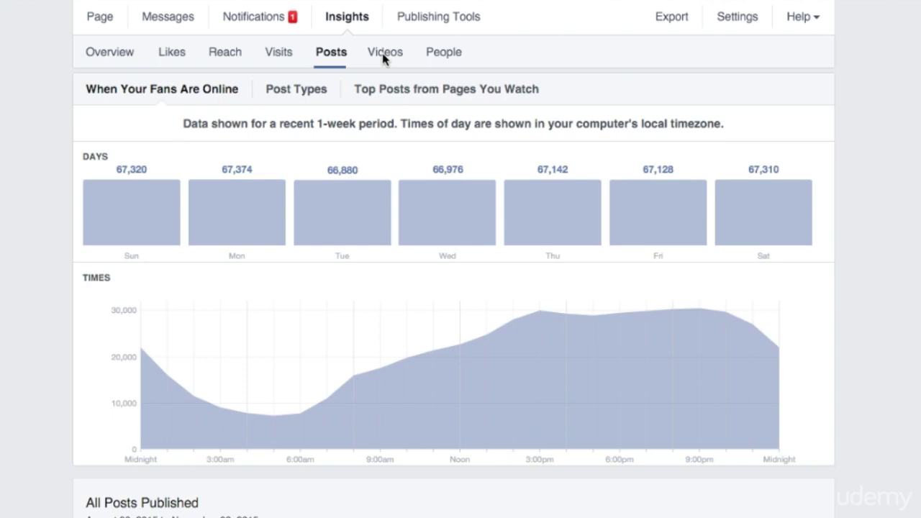
Step: Show the Videos tab with 18,679 video views for Sep 15 – Nov 3, 2015
{"action": "left_click", "coordinate": [384, 58]}
{"action": "left_click", "coordinate": [383, 56]}
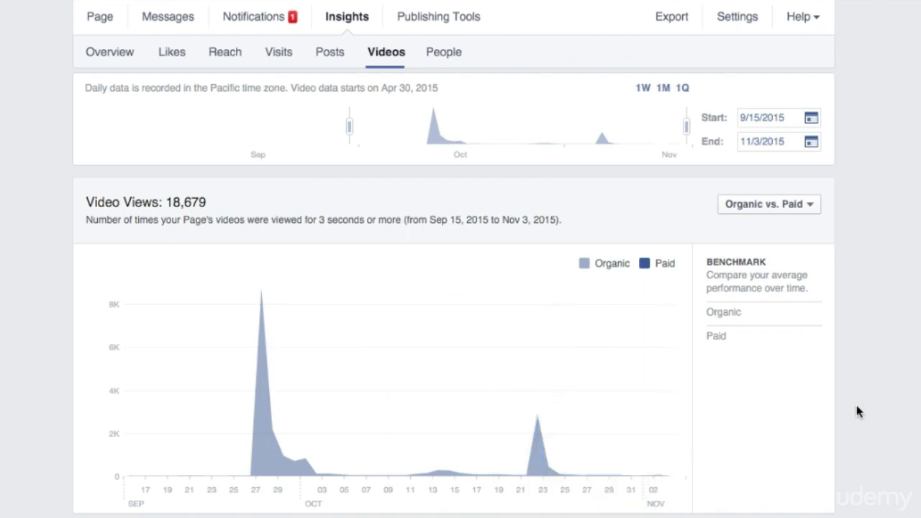
Step: Show the People tab's People Engaged demographics: 84% women, mostly from Italy
{"action": "left_click", "coordinate": [444, 52]}
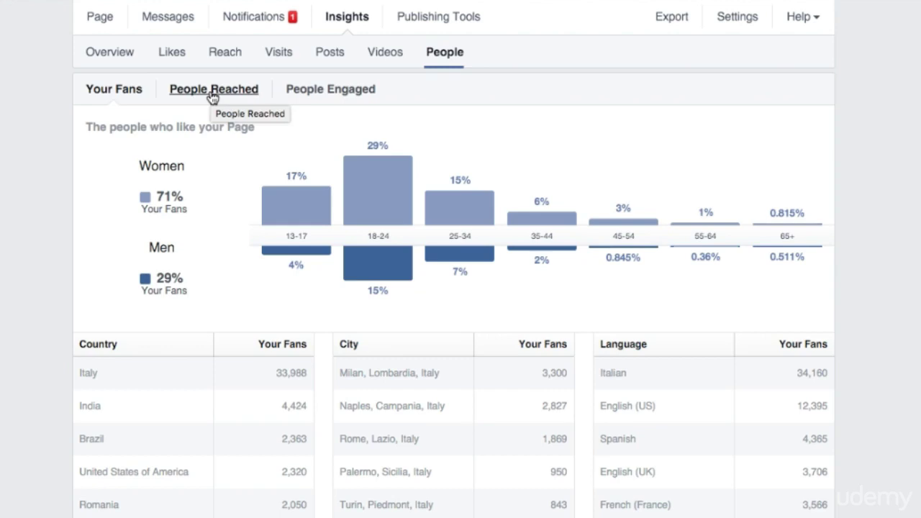
{"action": "left_click", "coordinate": [318, 97]}
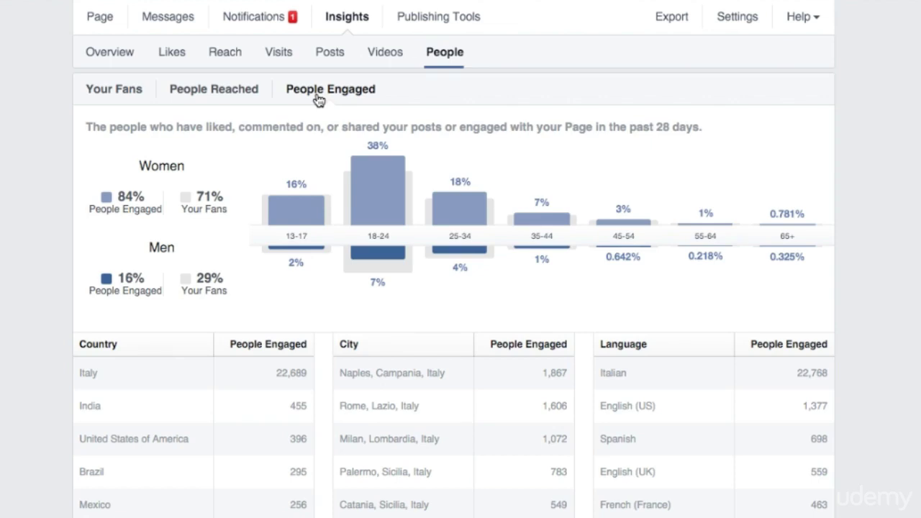
Step: Bring up the Export Insights Data dialog with Page data, Excel (.xls), October 6 – November 3, 2015
{"action": "left_click", "coordinate": [668, 22]}
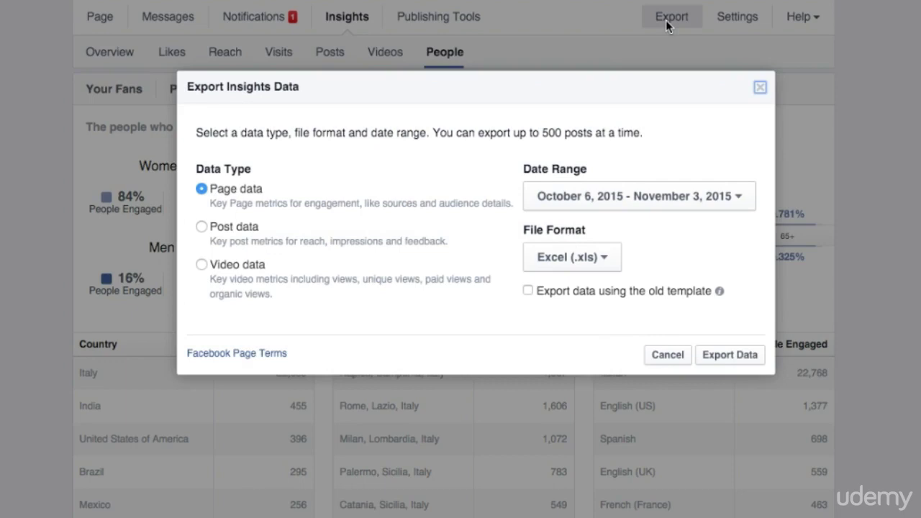